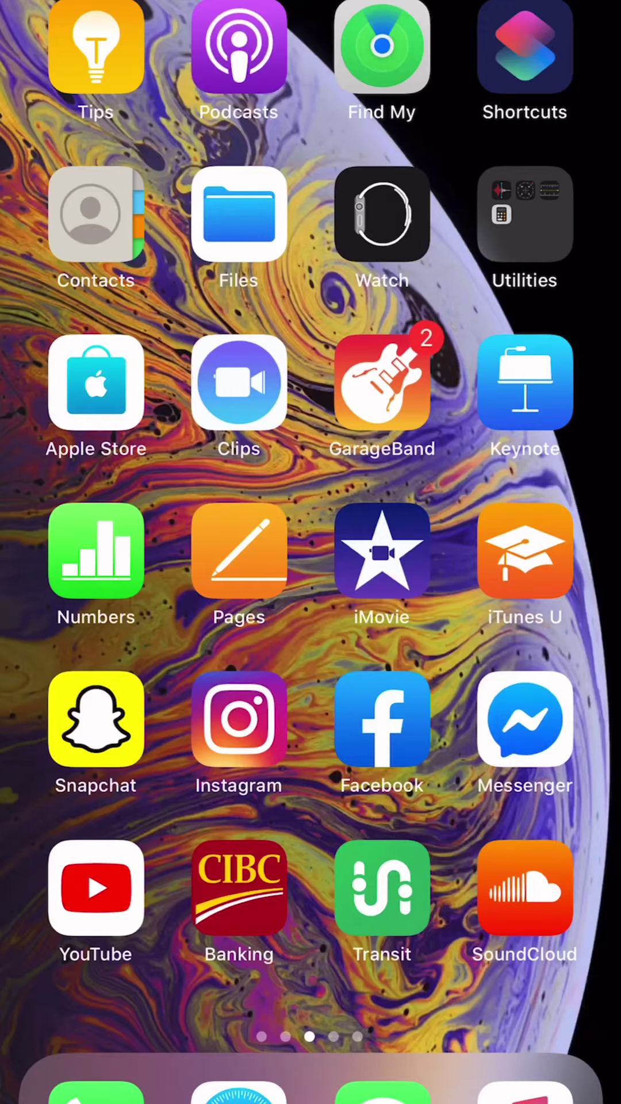
# Swipe to the fourth home-screen page showing Gmail, Xbox, Amazon and eBay
pyautogui.moveTo(518, 553); pyautogui.dragTo(104, 552)
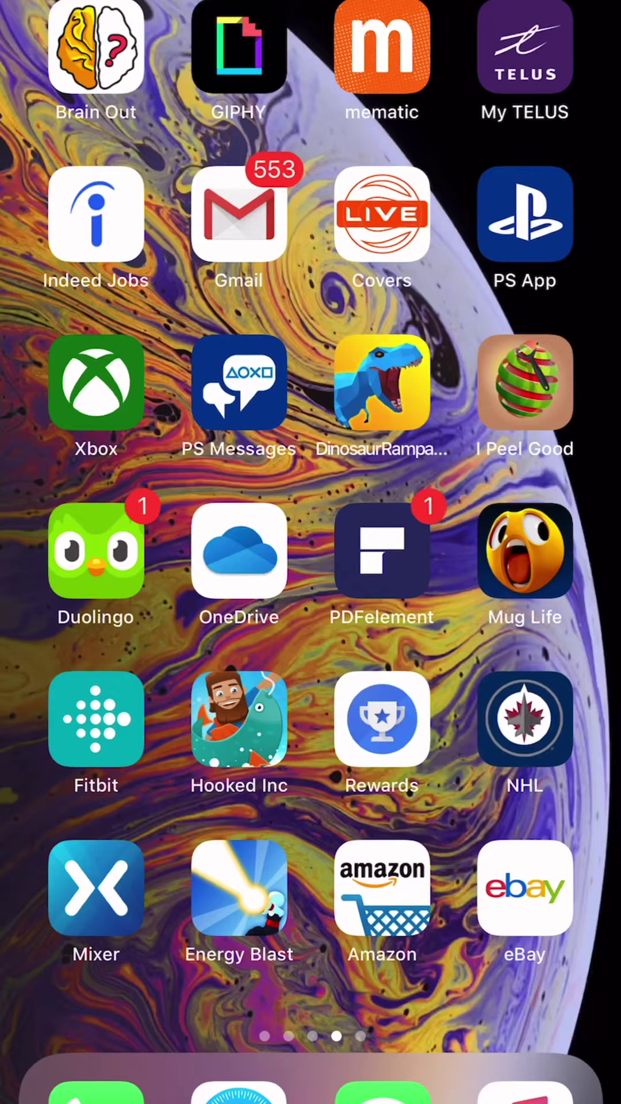
# Open Gmail, add another account with Google as provider, and allow google.com sign-in
pyautogui.click(239, 216)
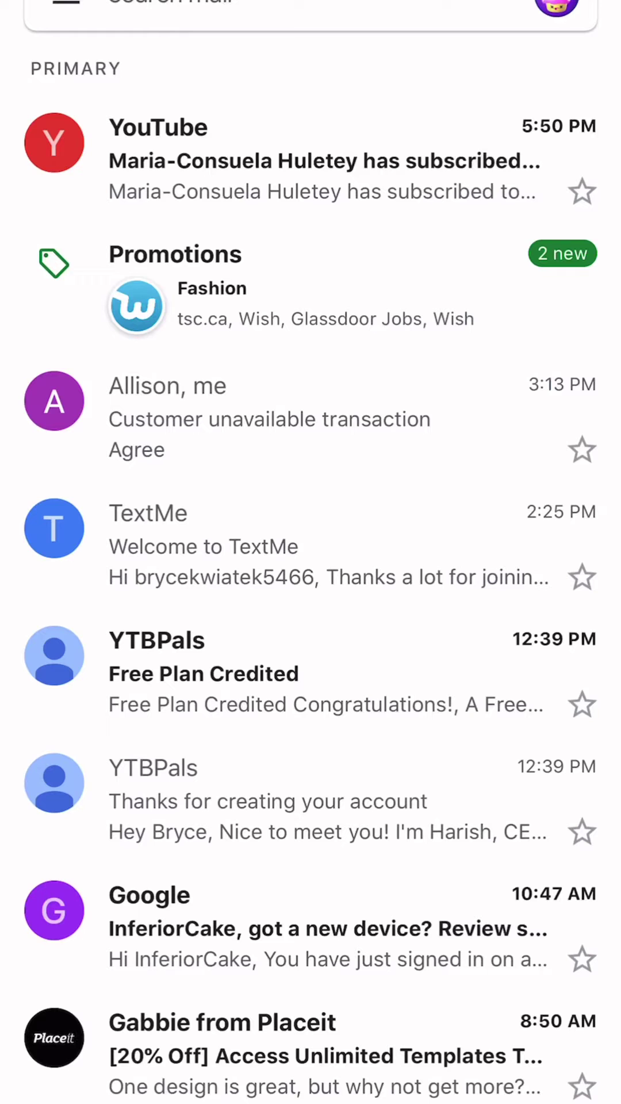
pyautogui.click(557, 7)
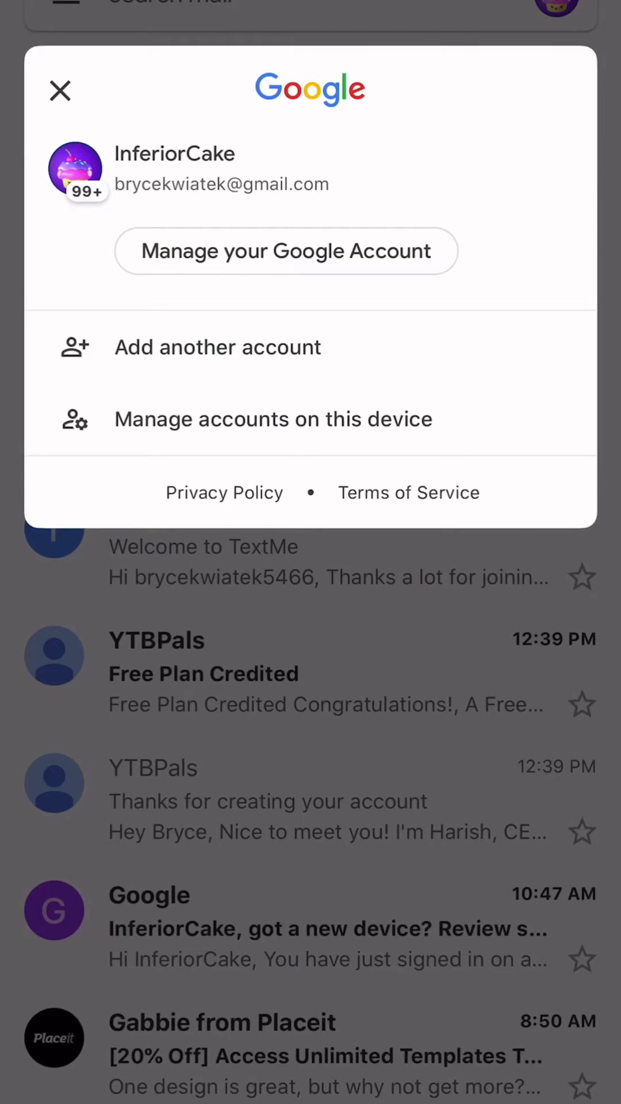
pyautogui.click(218, 347)
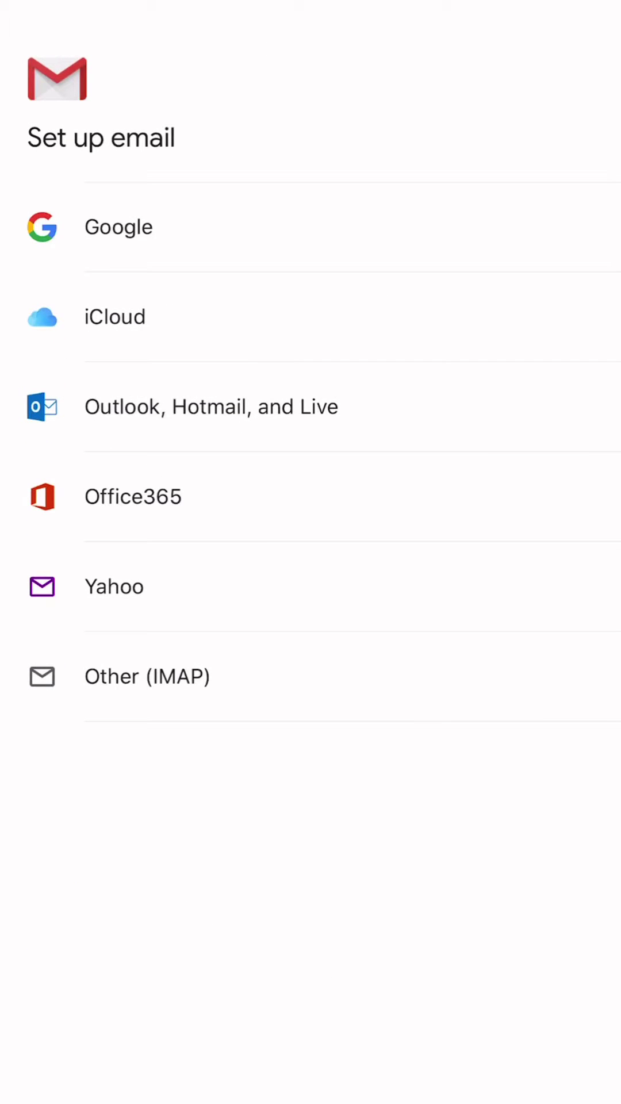
pyautogui.click(118, 228)
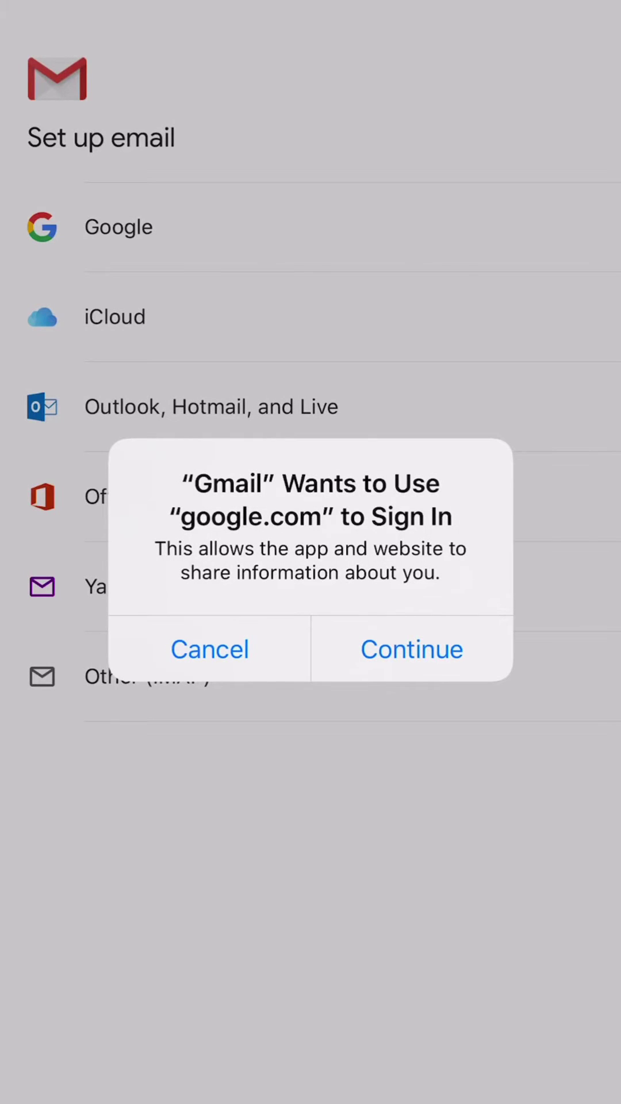
pyautogui.click(411, 648)
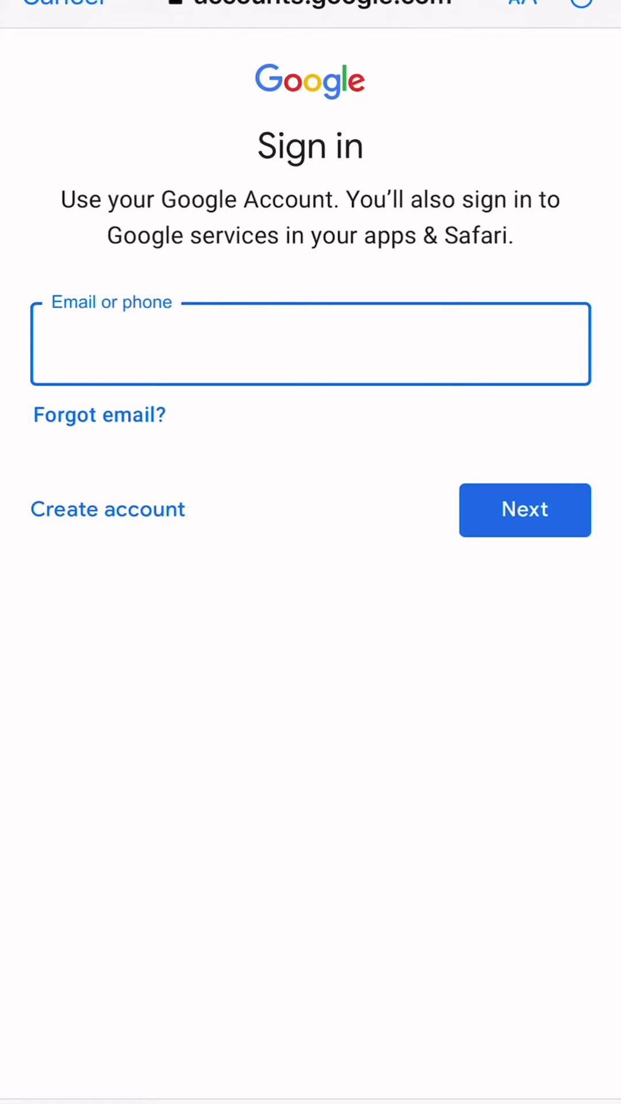
# Create a personal Google account, enter and correct the first and last name, and continue
pyautogui.click(107, 509)
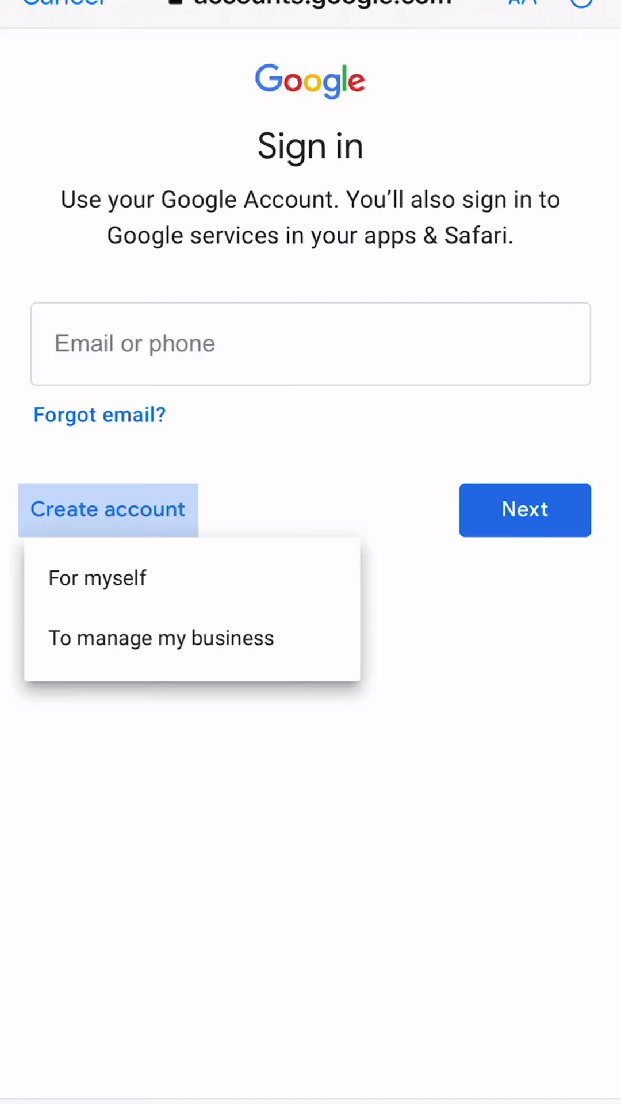
pyautogui.click(97, 578)
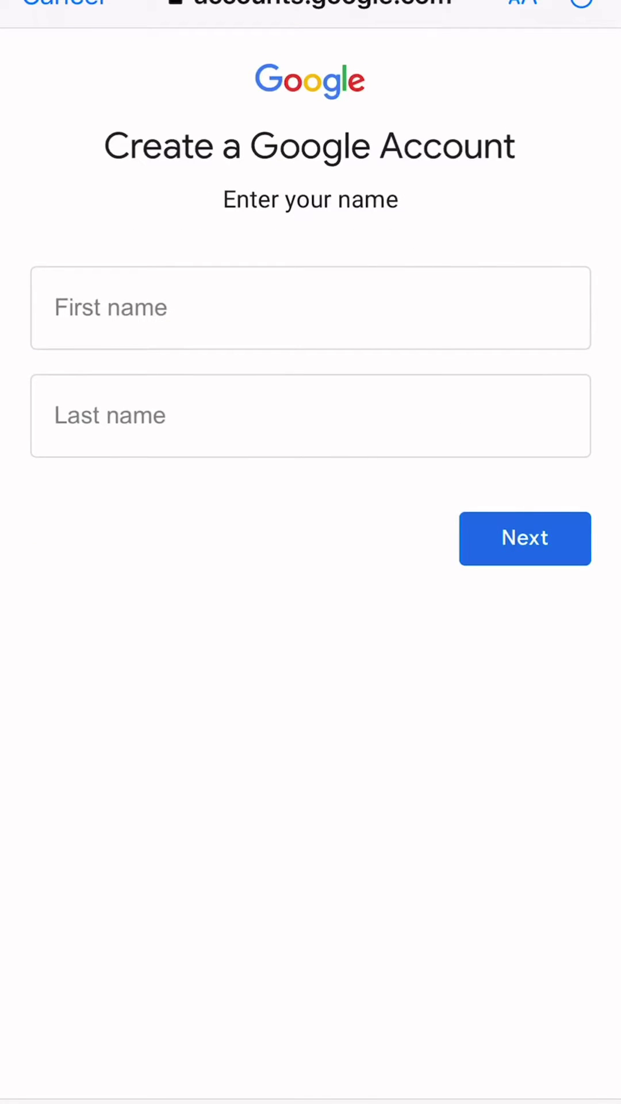
pyautogui.click(311, 307)
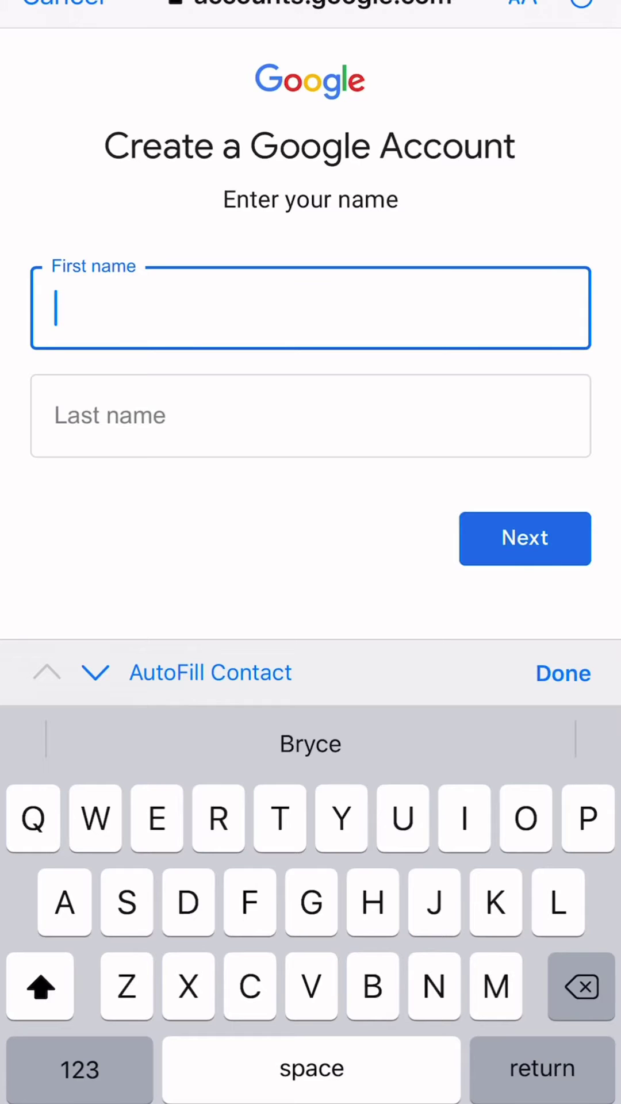
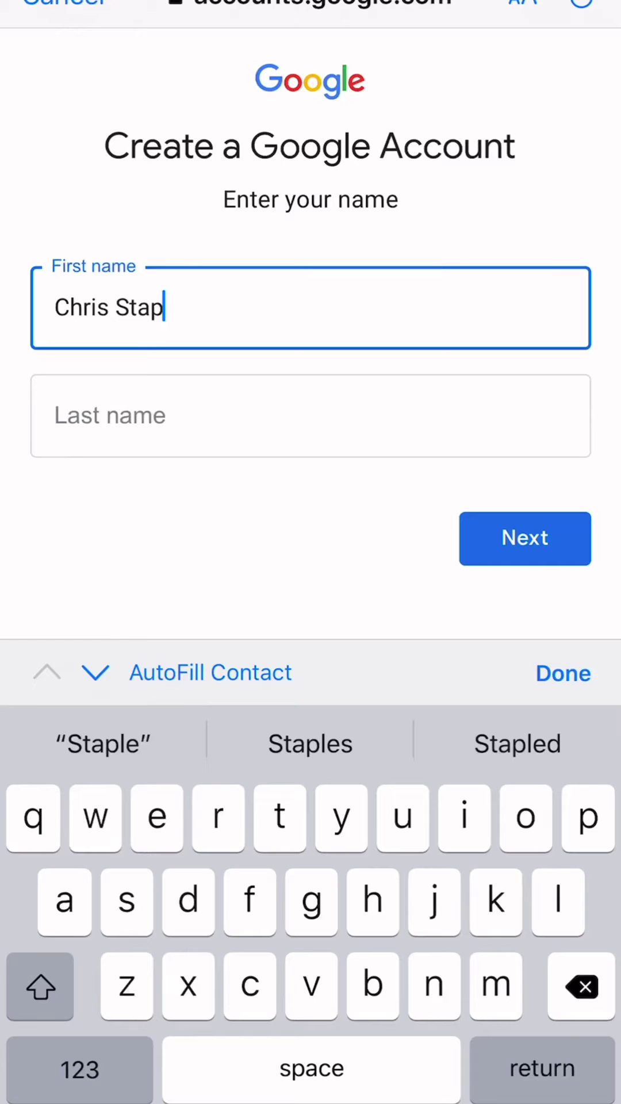
pyautogui.click(311, 415)
pyautogui.write('st')
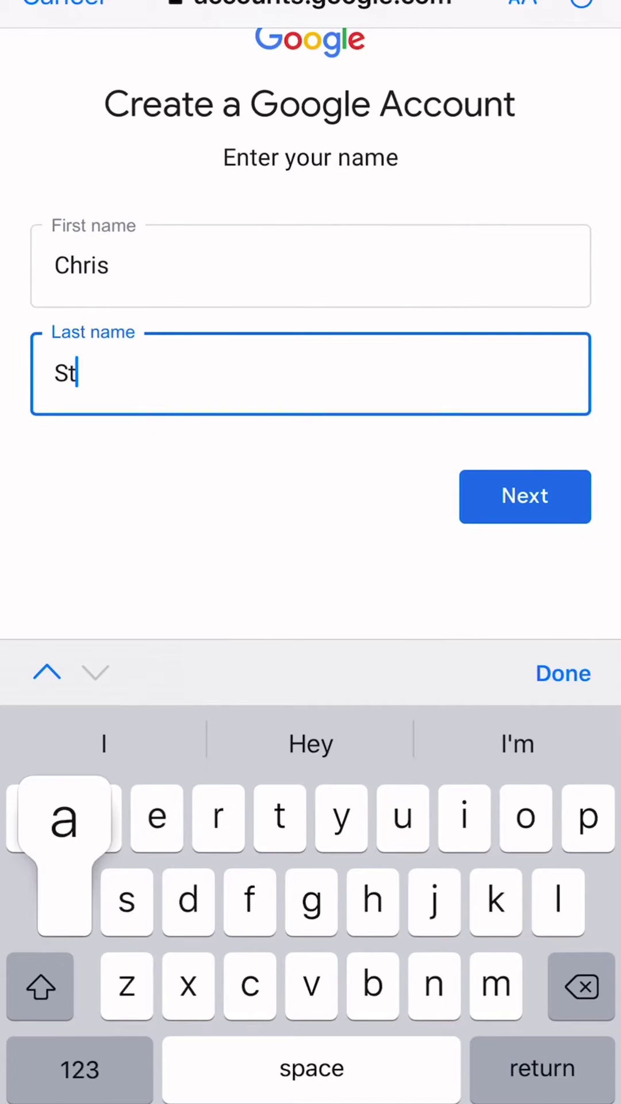
pyautogui.write('apleton')
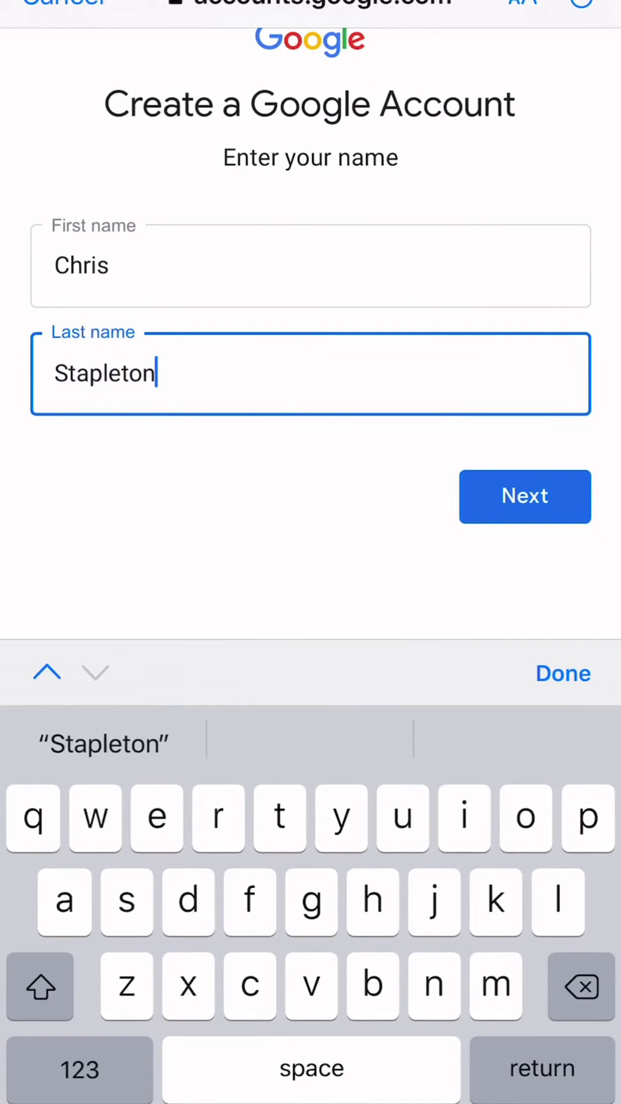
pyautogui.click(524, 496)
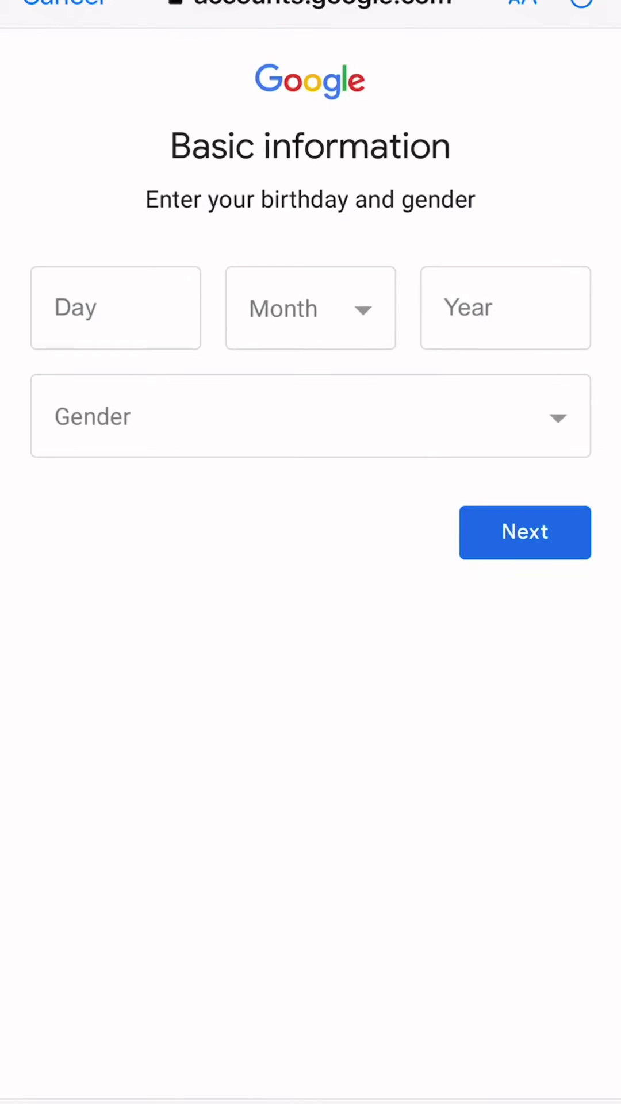
# Fill in day 15, month April, year 1995 and gender Rather not say, then submit
pyautogui.click(116, 308)
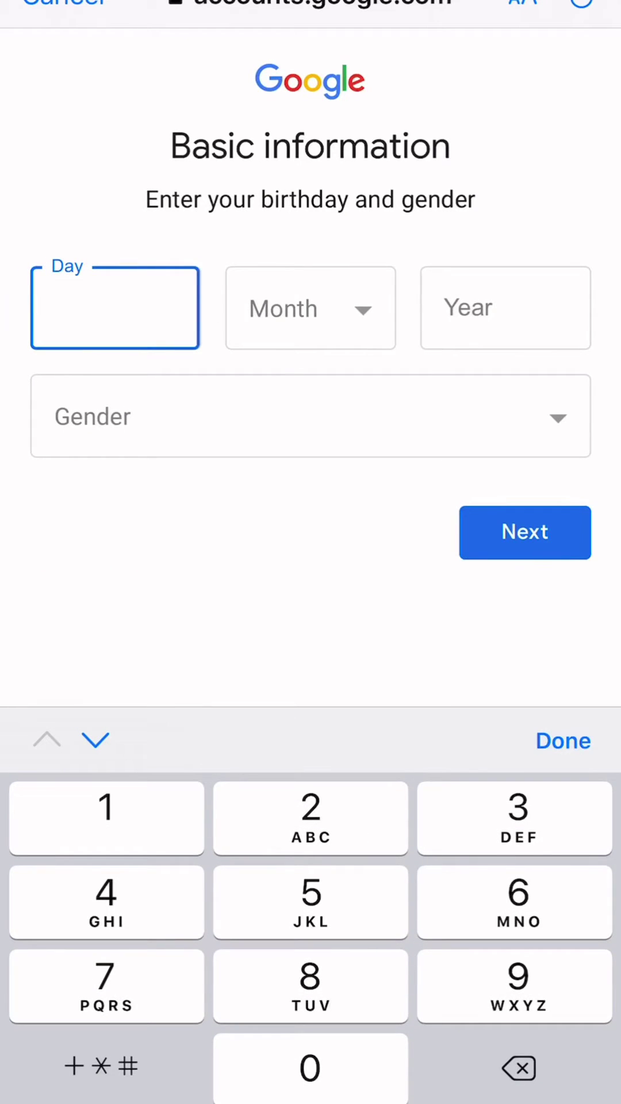
pyautogui.click(310, 902)
pyautogui.click(310, 308)
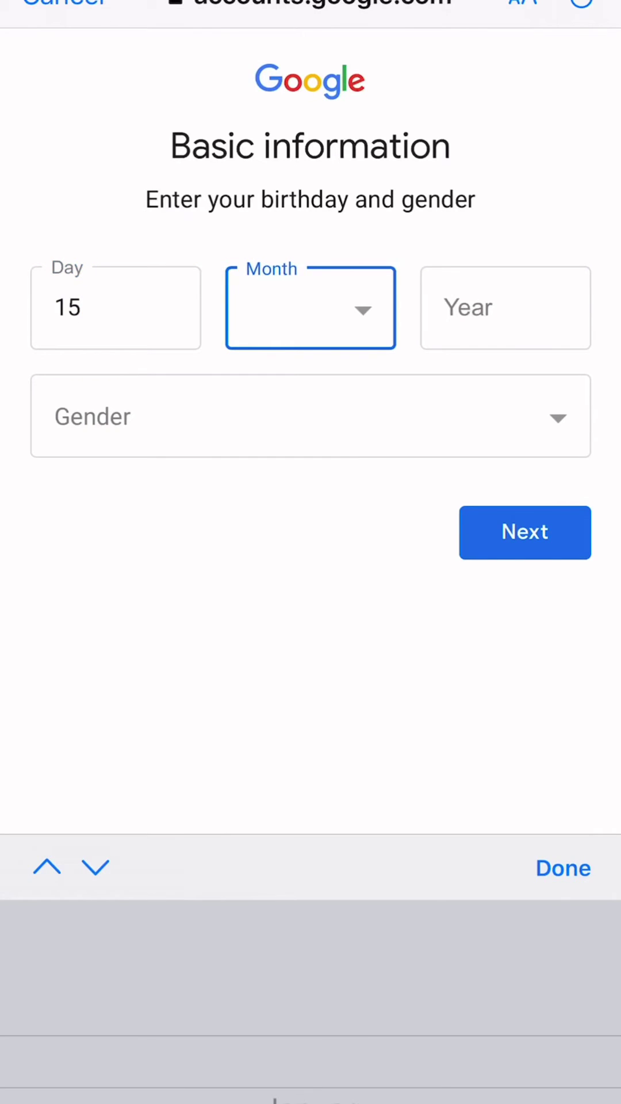
pyautogui.click(564, 868)
pyautogui.click(506, 308)
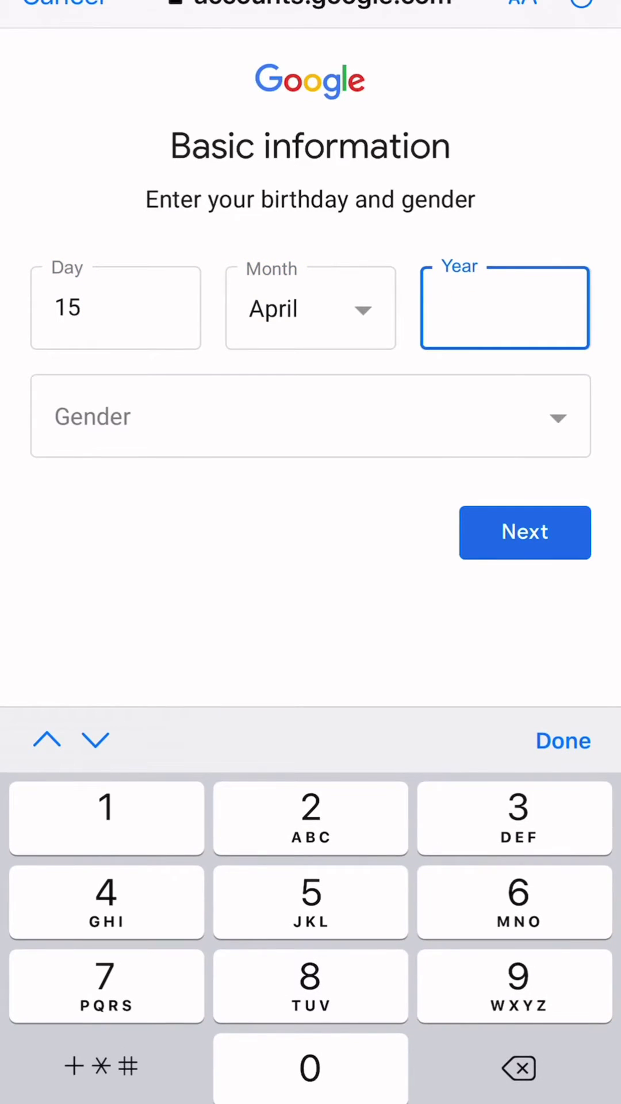
pyautogui.write('1995')
pyautogui.click(311, 415)
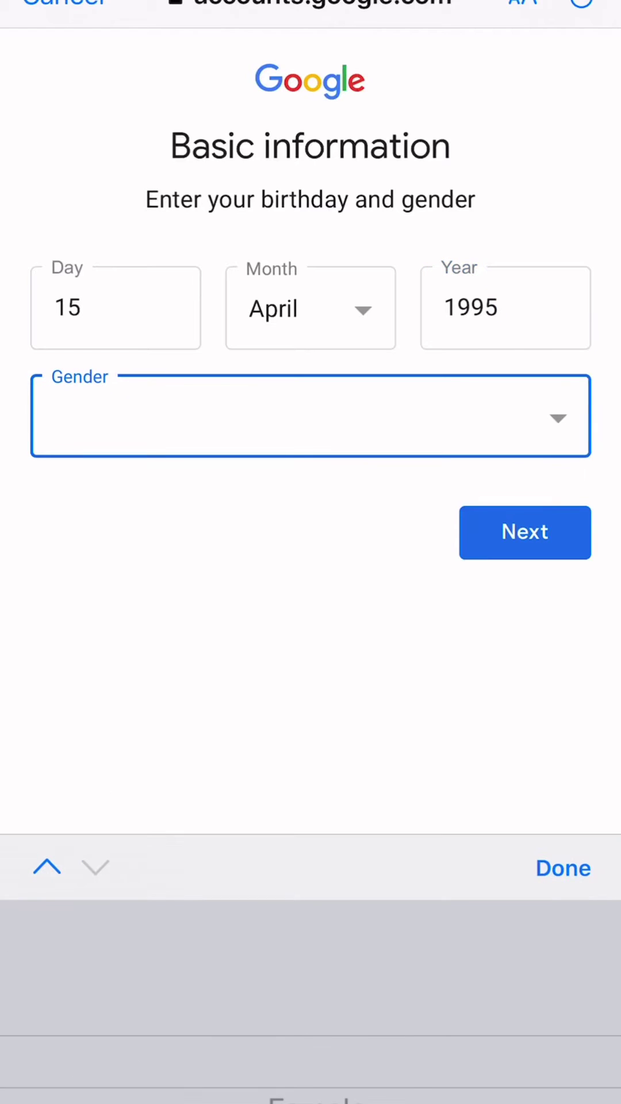
pyautogui.scroll(-2, 310, 1035)
pyautogui.click(564, 868)
pyautogui.click(524, 532)
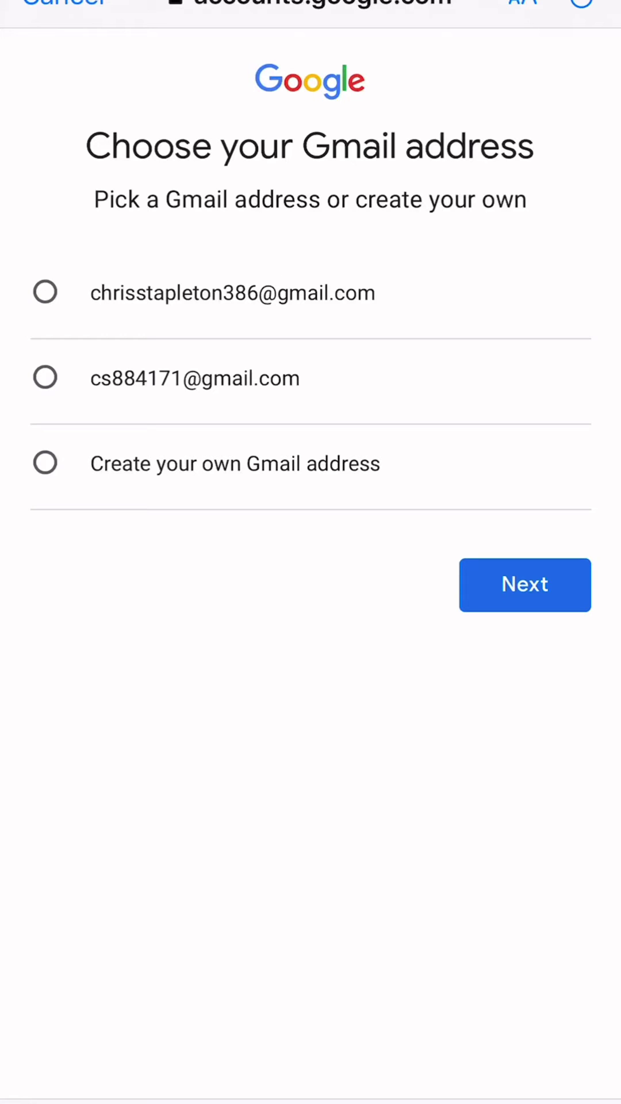
# Choose the second suggested Gmail address and enter a password, confirming it
pyautogui.click(45, 376)
pyautogui.click(525, 585)
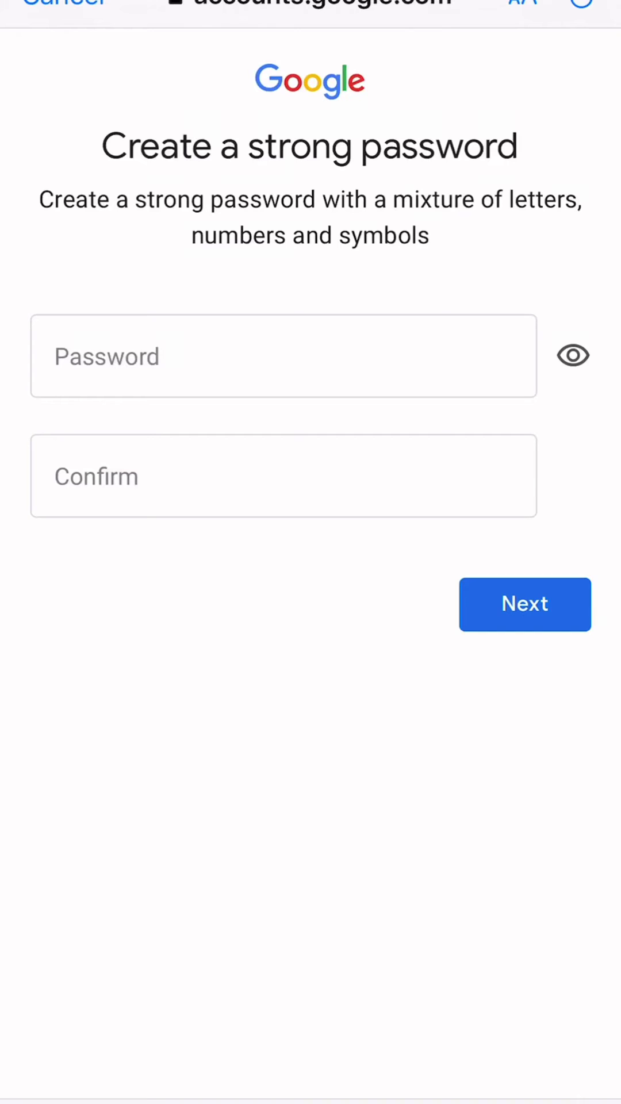
pyautogui.click(284, 357)
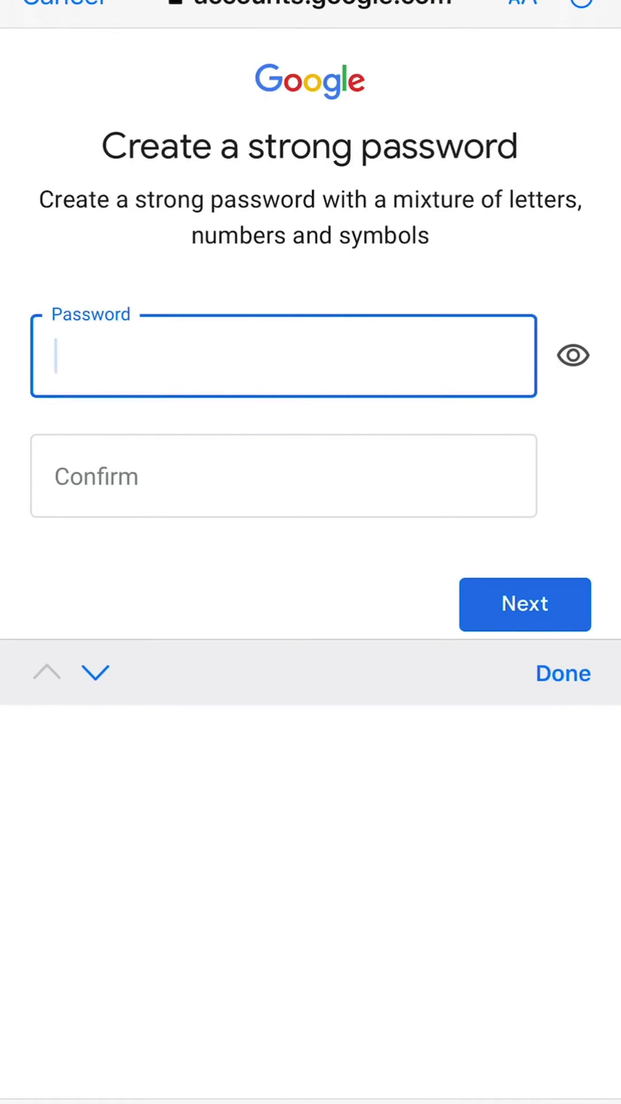
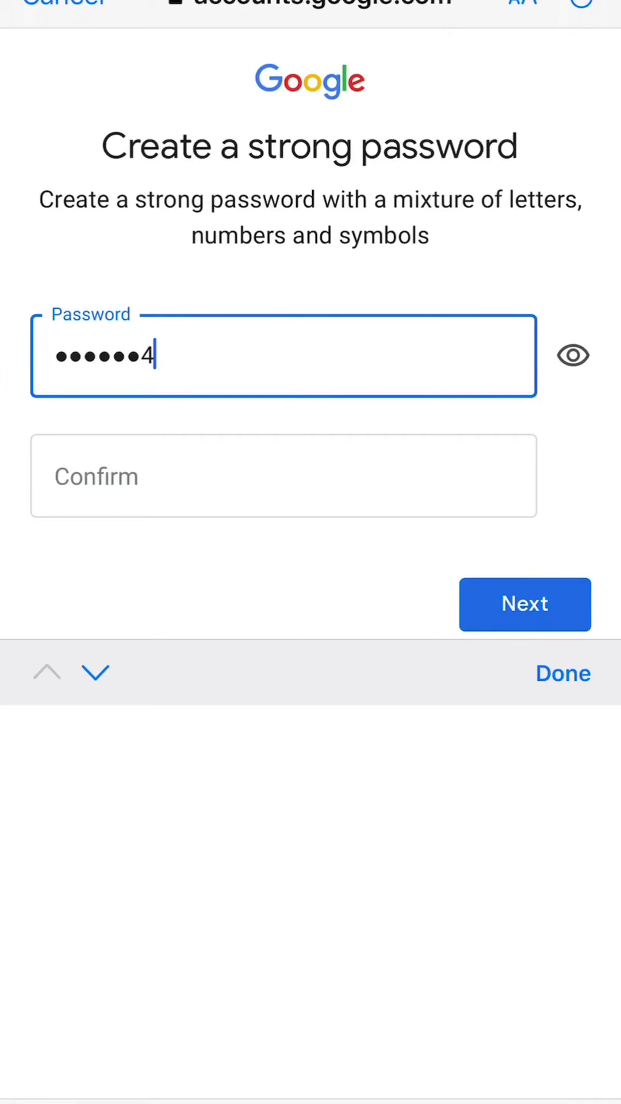
pyautogui.click(283, 476)
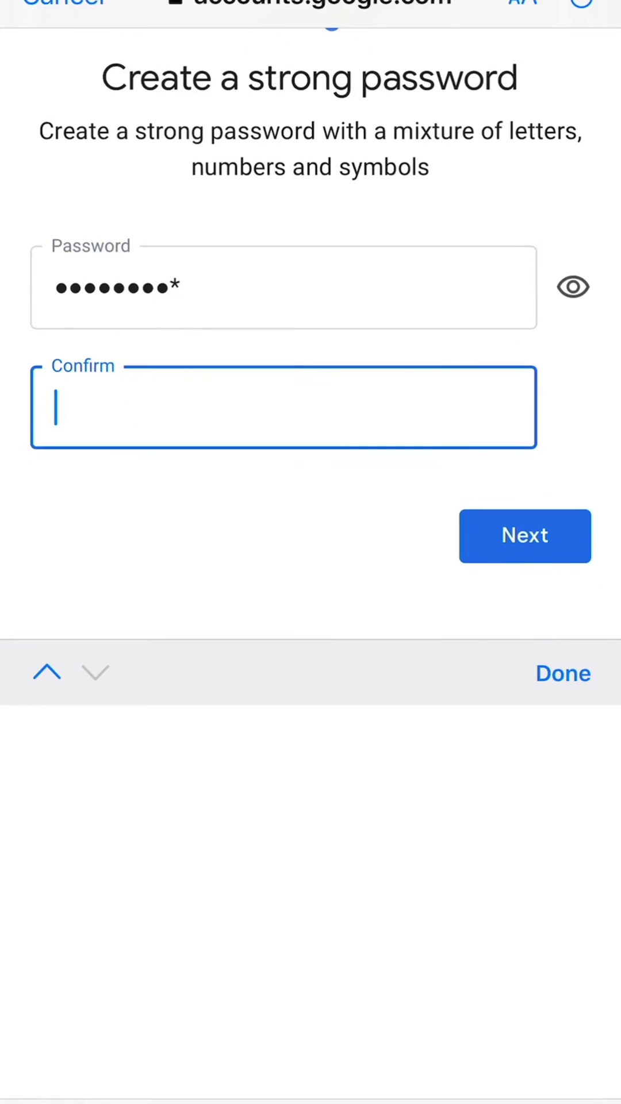
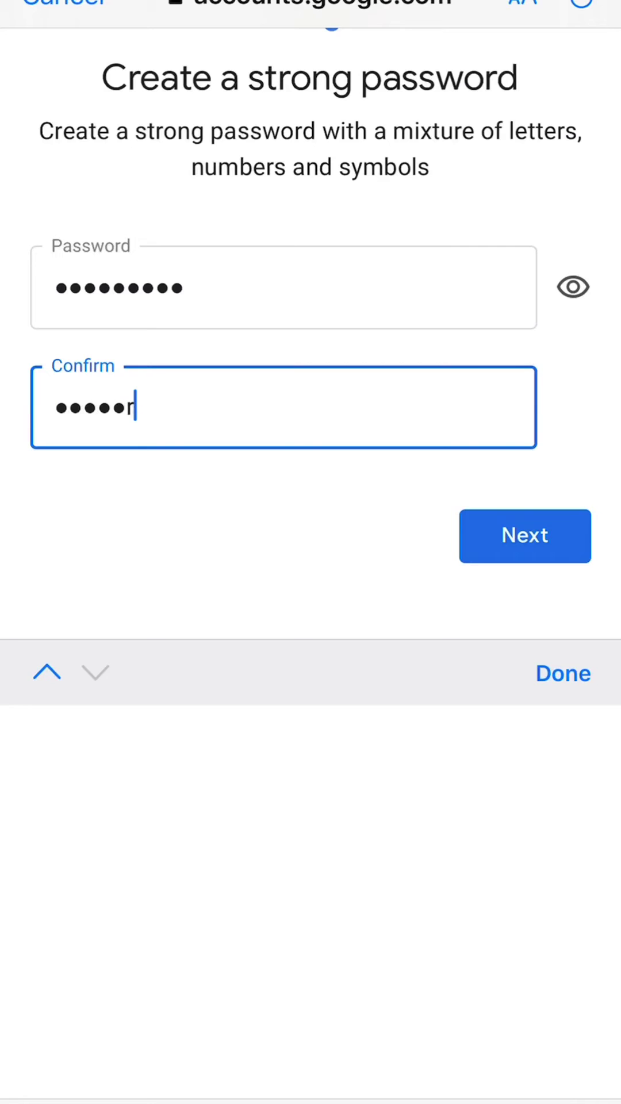
pyautogui.click(562, 673)
# Submit the password, decline saving it, and skip adding a phone number
pyautogui.click(524, 603)
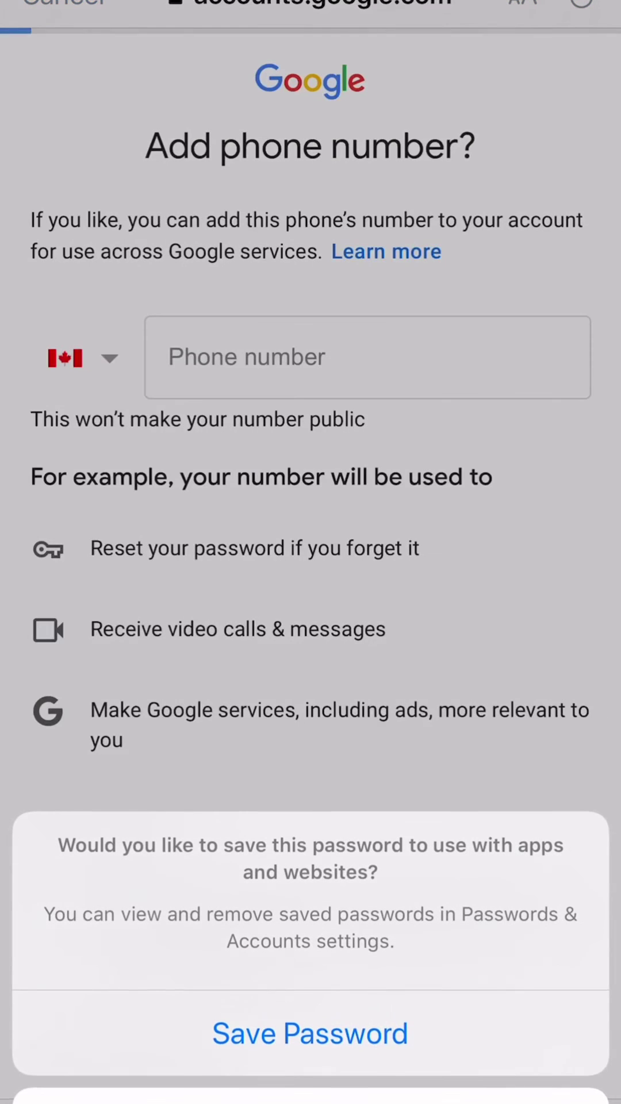
pyautogui.click(310, 1095)
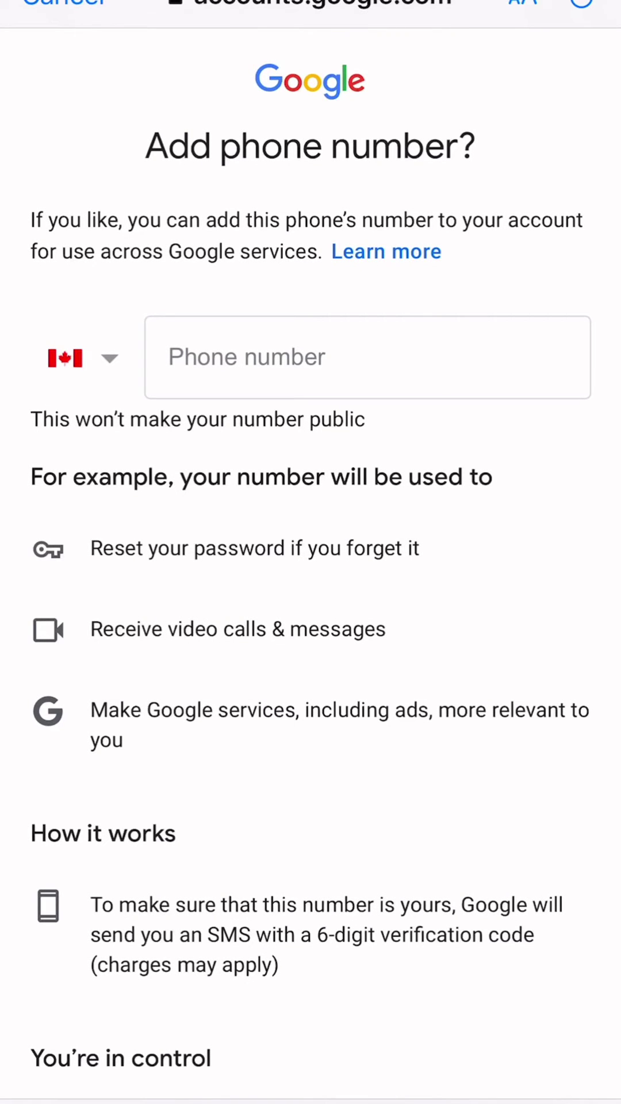
pyautogui.scroll(-5, 311, 603)
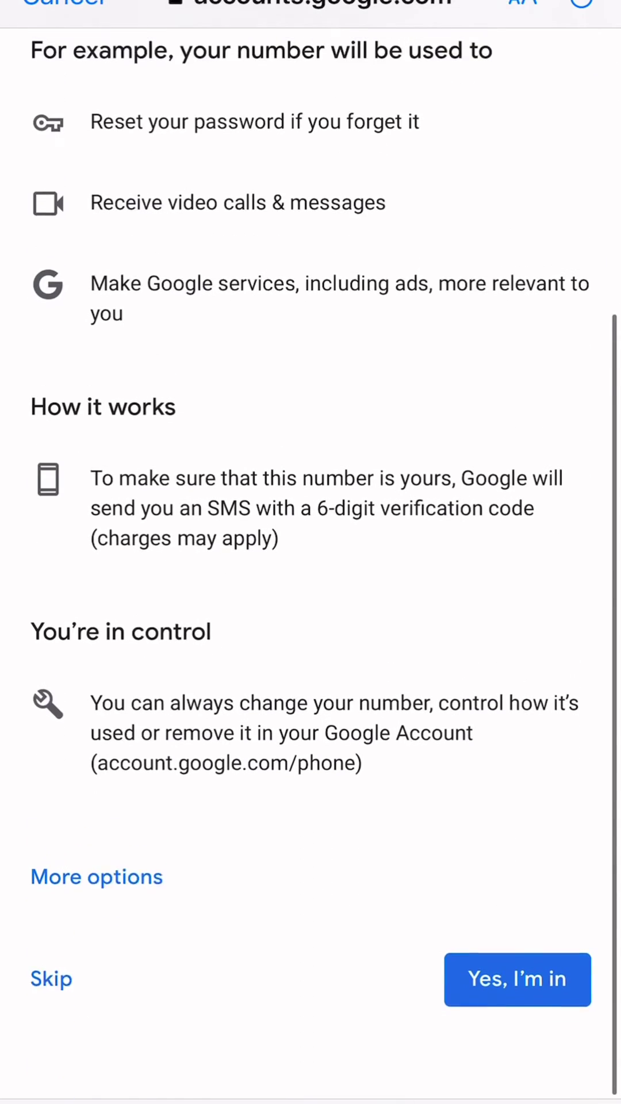
pyautogui.click(52, 1005)
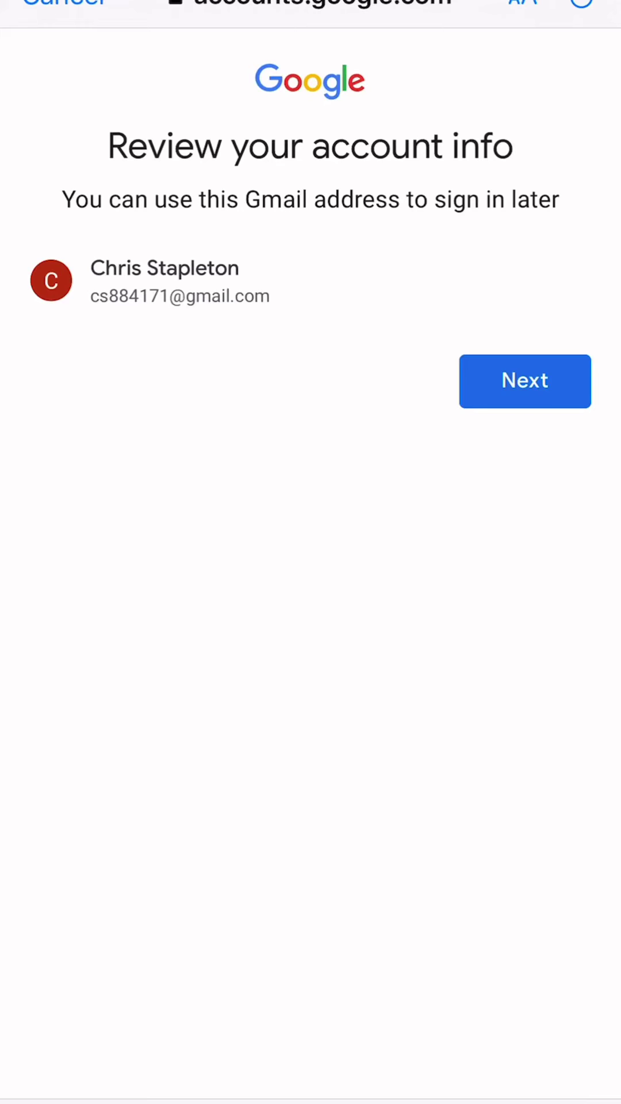
# Accept the reviewed account info and agree to Google's Privacy and Terms
pyautogui.click(525, 380)
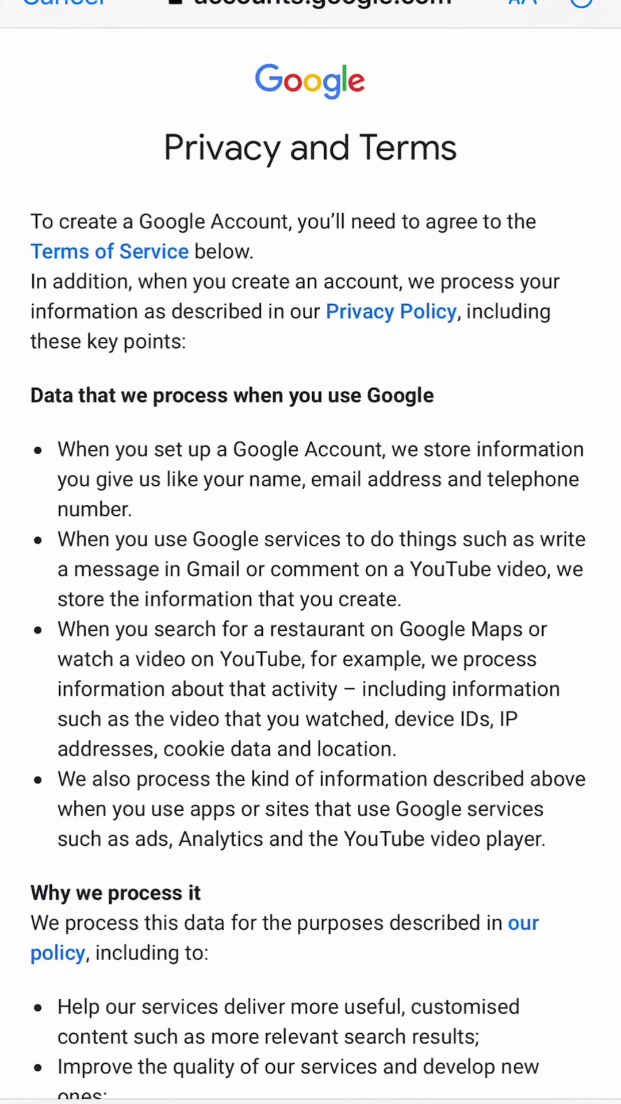
pyautogui.scroll(-15, 311, 552)
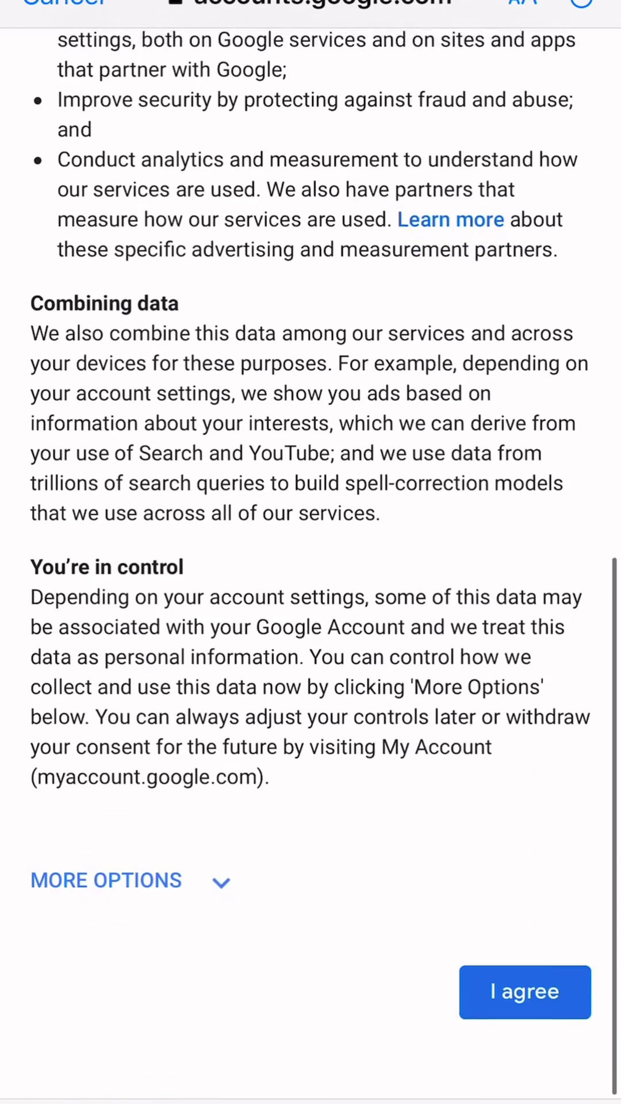
pyautogui.click(525, 1026)
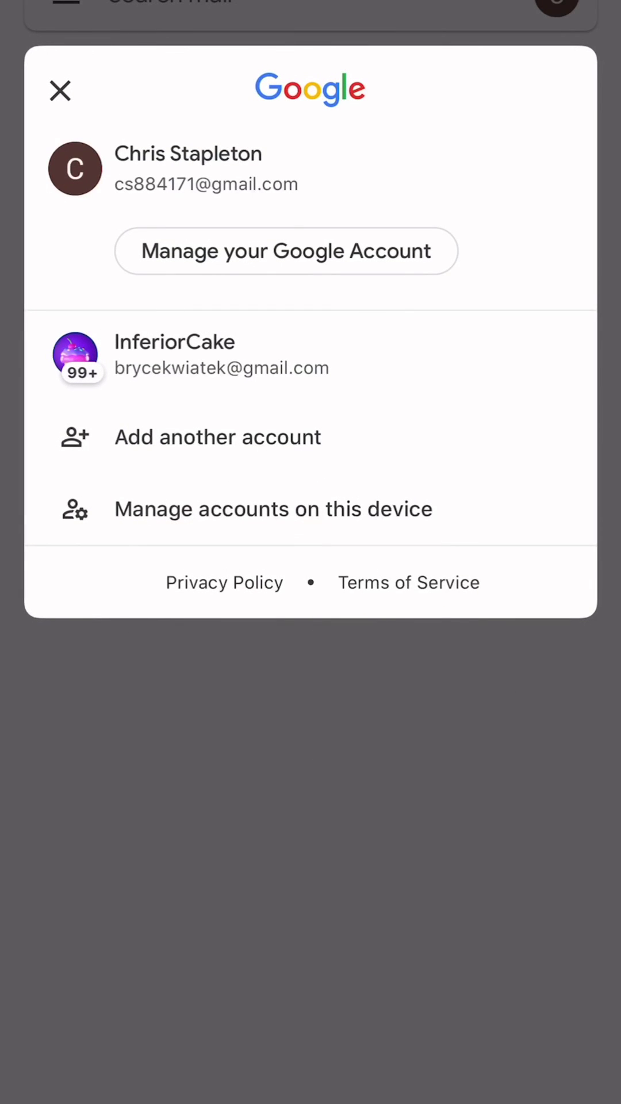
# Close the account switcher to show the inbox with the Google Community Team welcome email
pyautogui.click(60, 91)
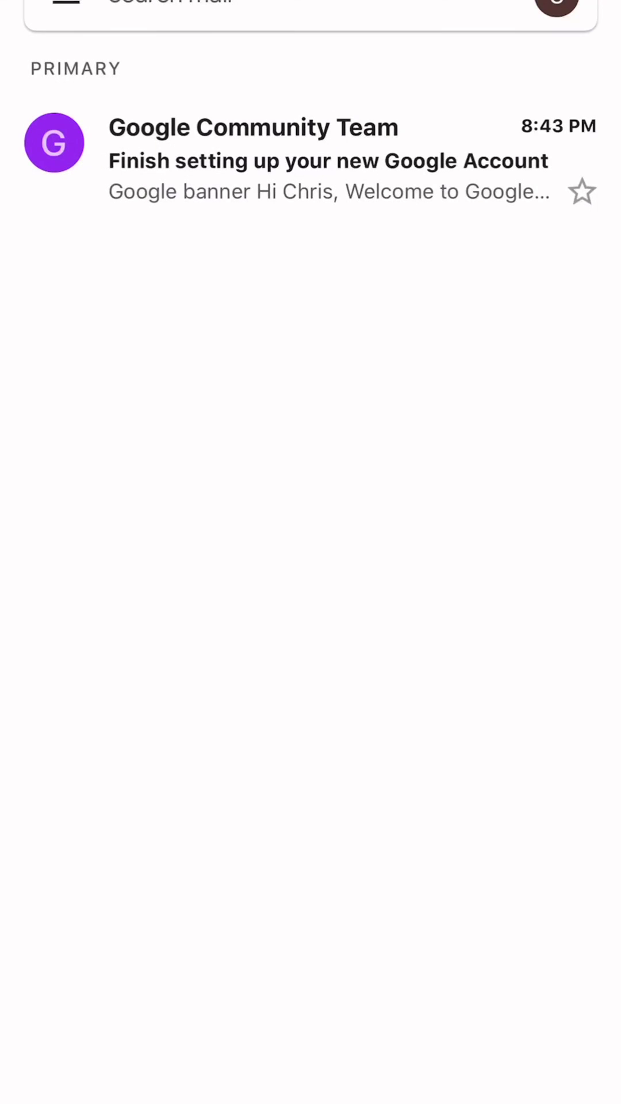